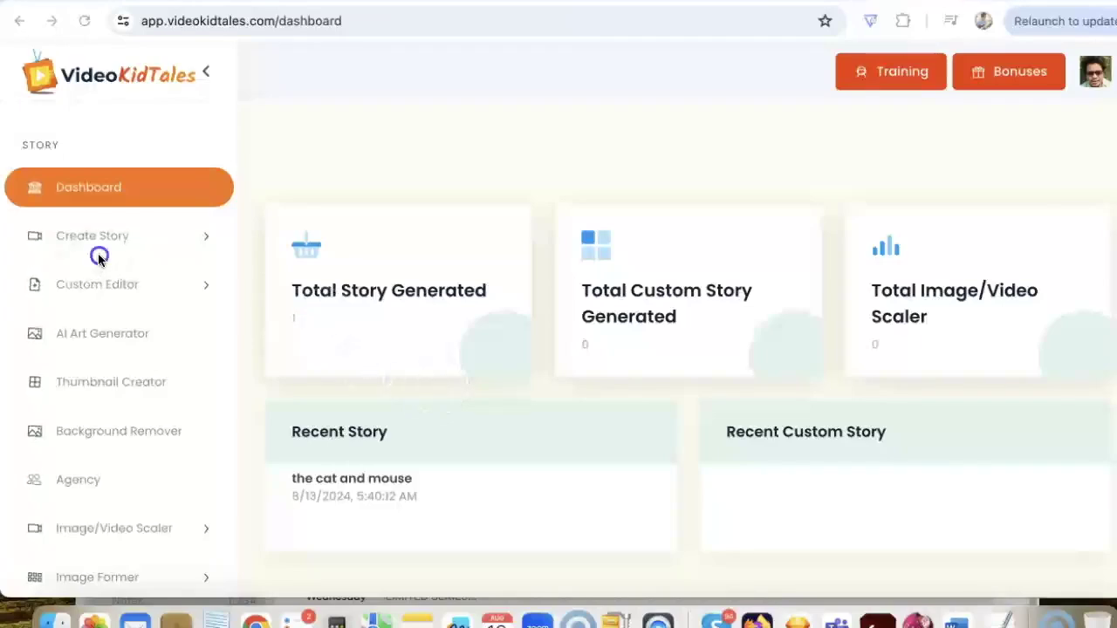
Start a Hyper mode story titled 'the fisherman and wife'.
left_click(131, 237)
left_click(153, 234)
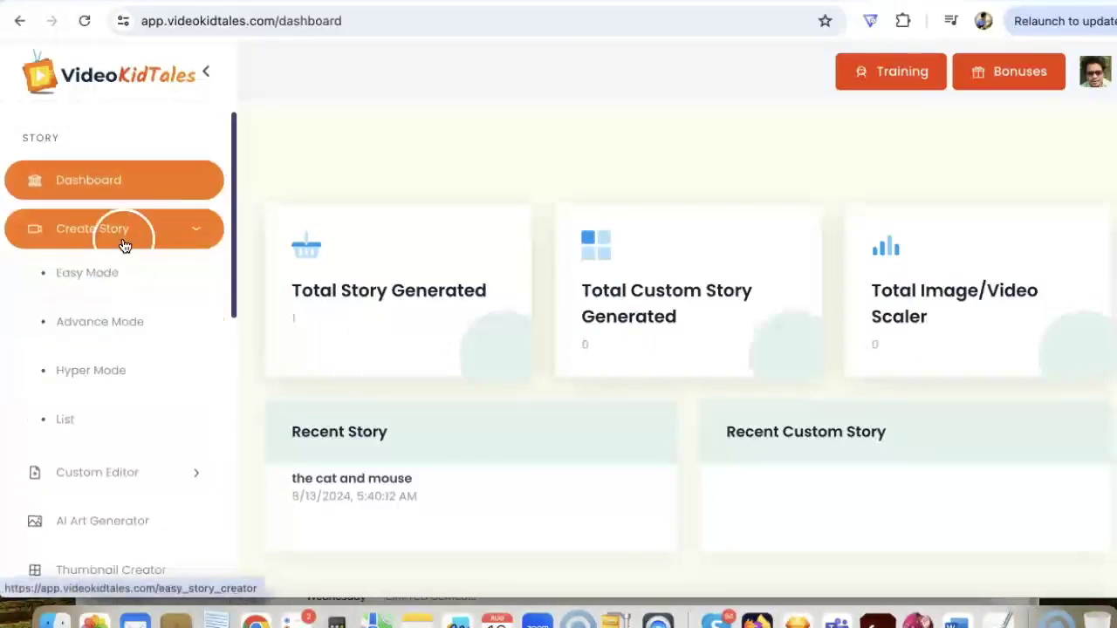
left_click(114, 373)
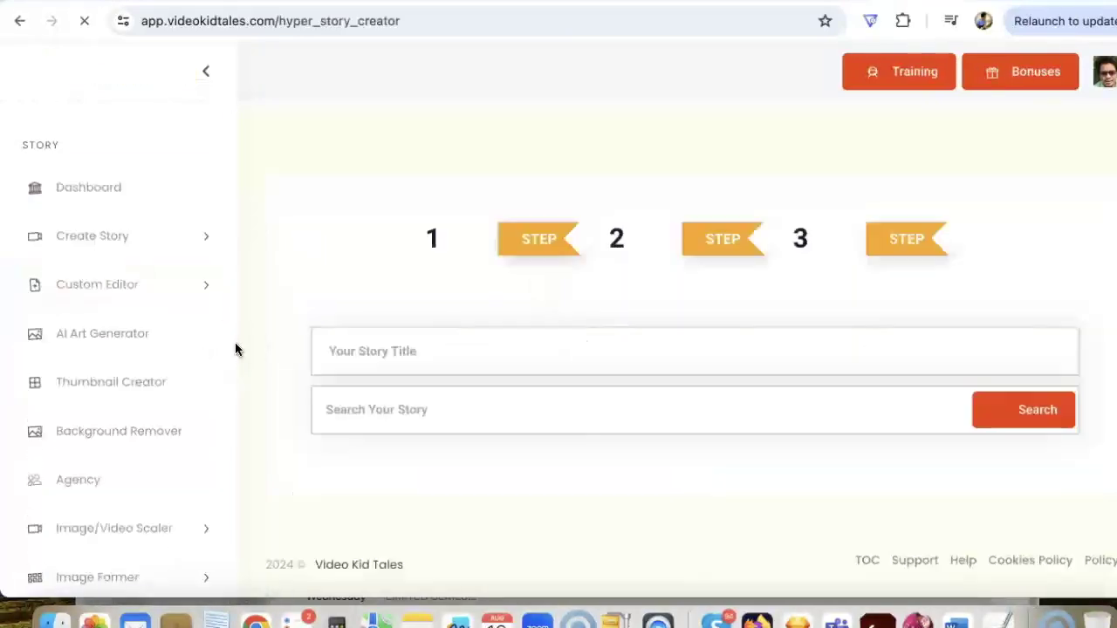
left_click(447, 364)
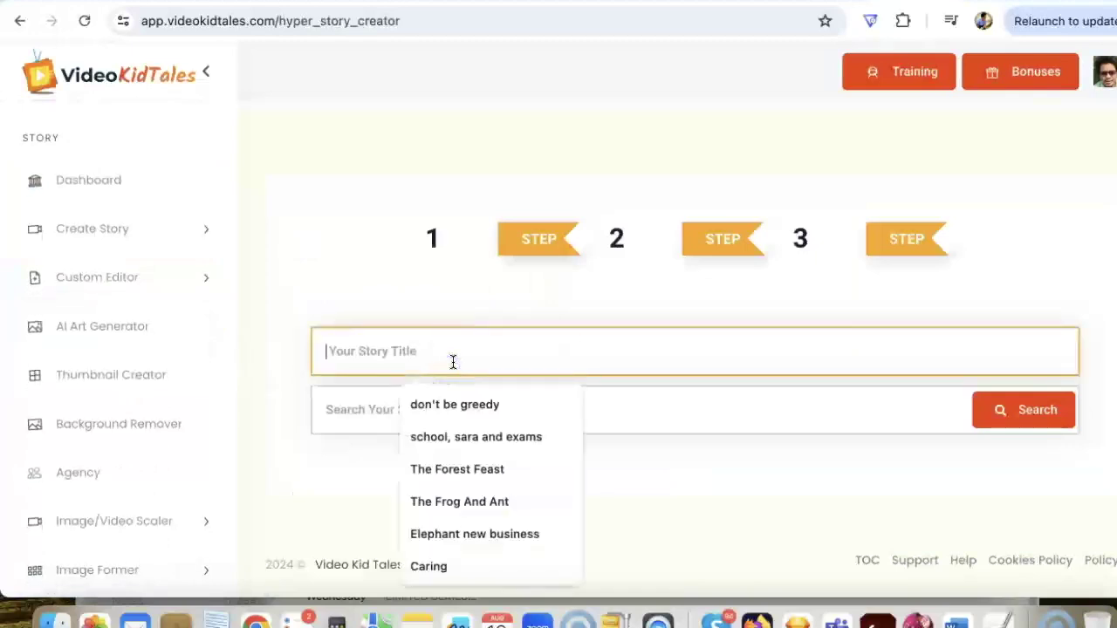
type("the fisherman and wife")
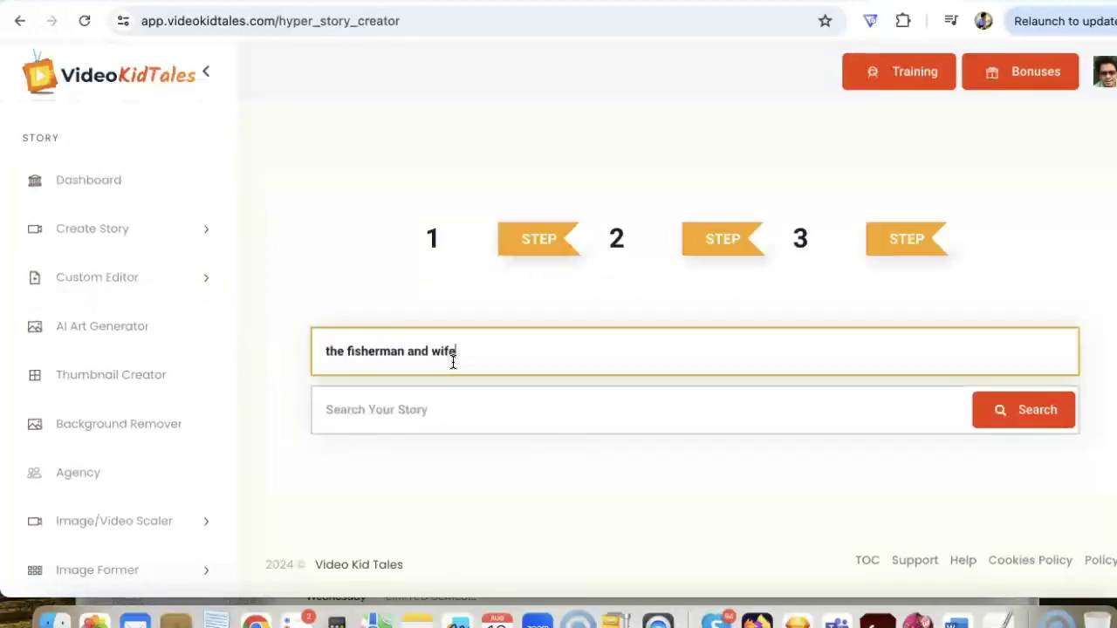
Copy the title 'the fisherman and wife' into the Search Your Story field.
key("ctrl+a")
key("ctrl+c")
key("Tab")
key("ctrl+v")
Search for 'the fisherman and wife' stories and scroll through the generated drafts.
left_click(1041, 410)
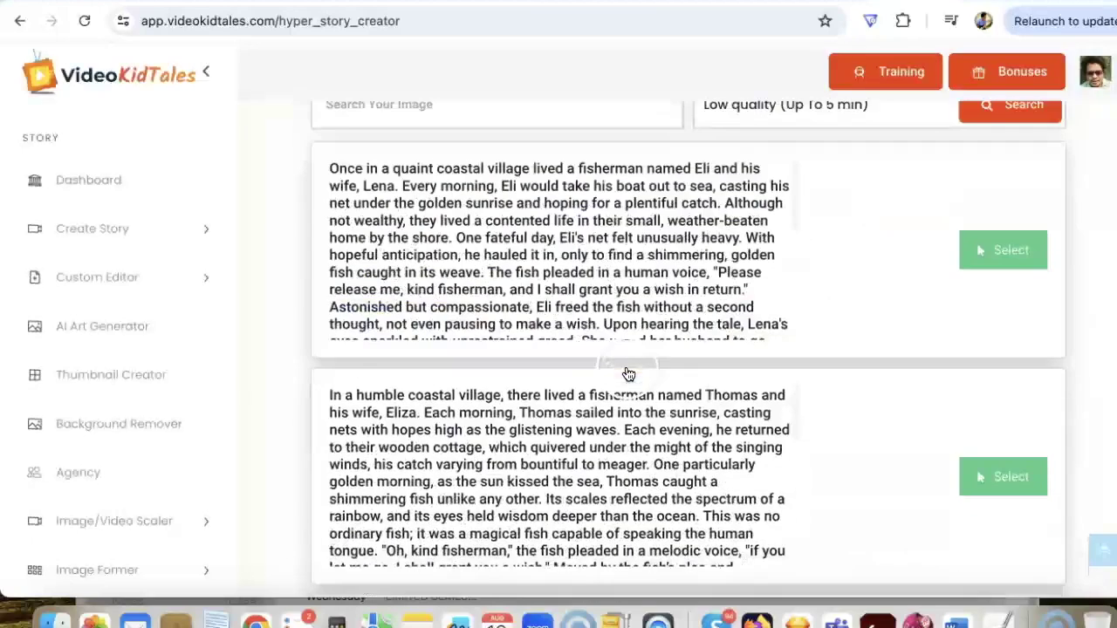
scroll(631, 212, "down", 5)
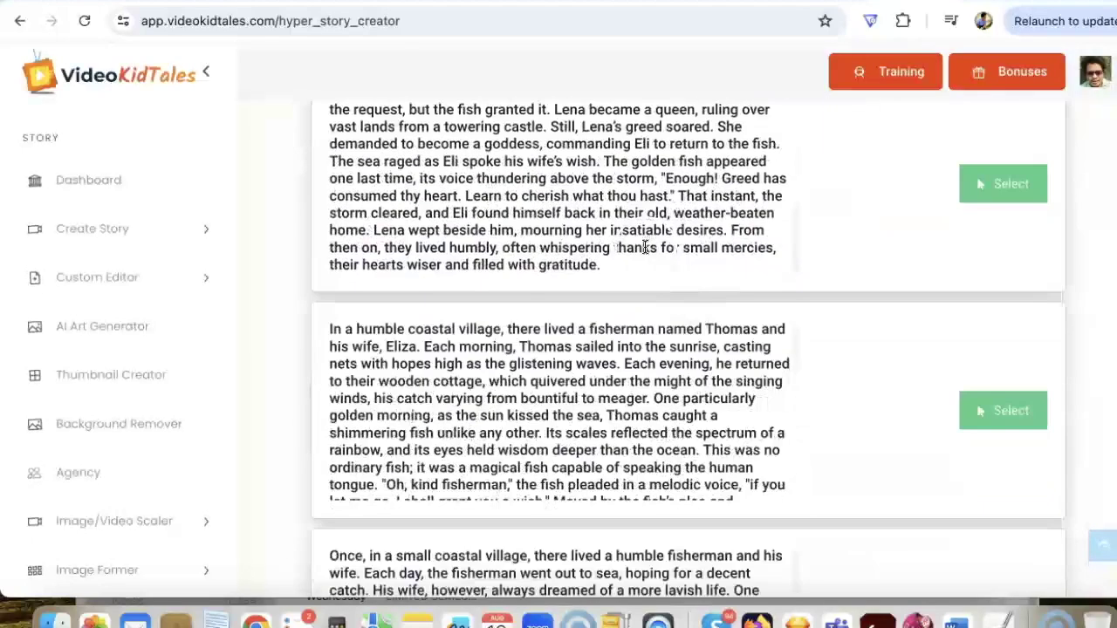
scroll(742, 393, "down", 10)
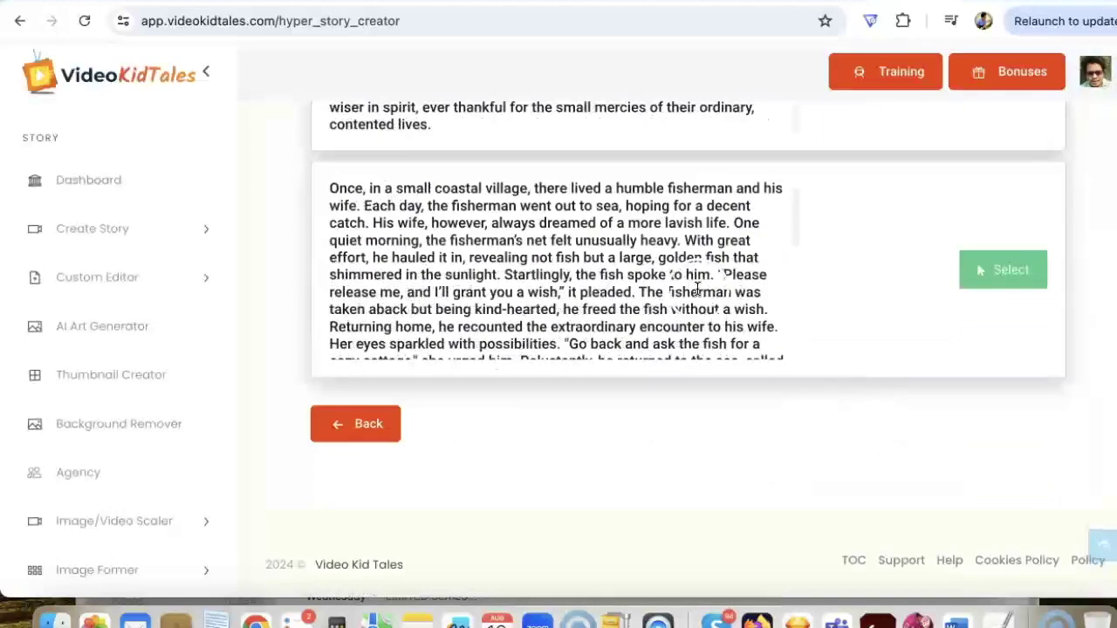
scroll(698, 287, "up", 7)
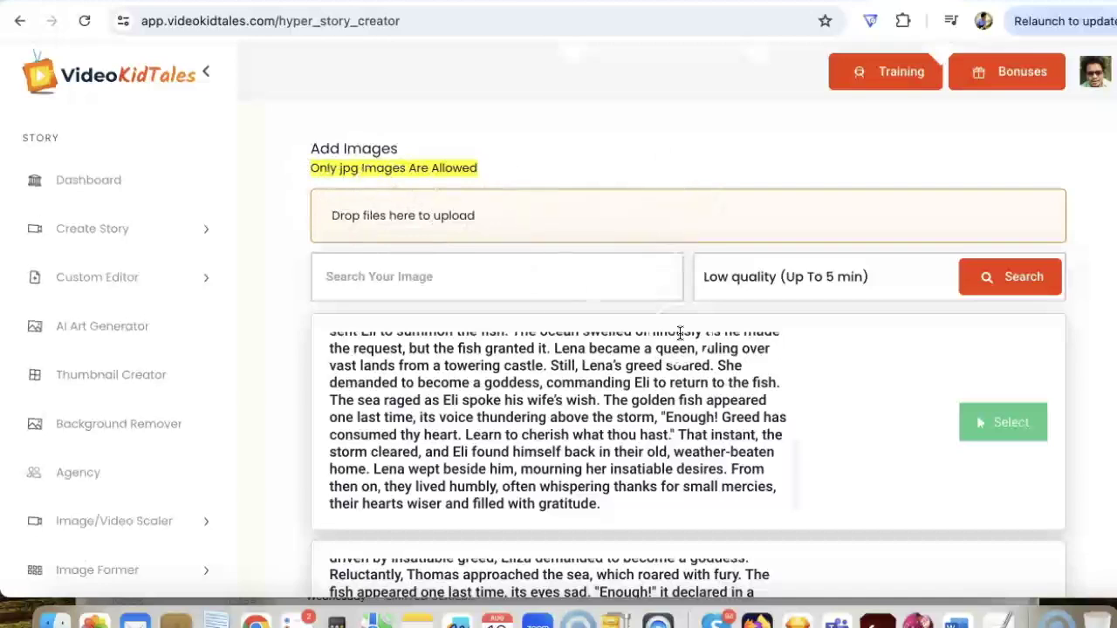
Generate High quality images using the first story's text as the image prompt.
left_click(725, 270)
left_click(759, 320)
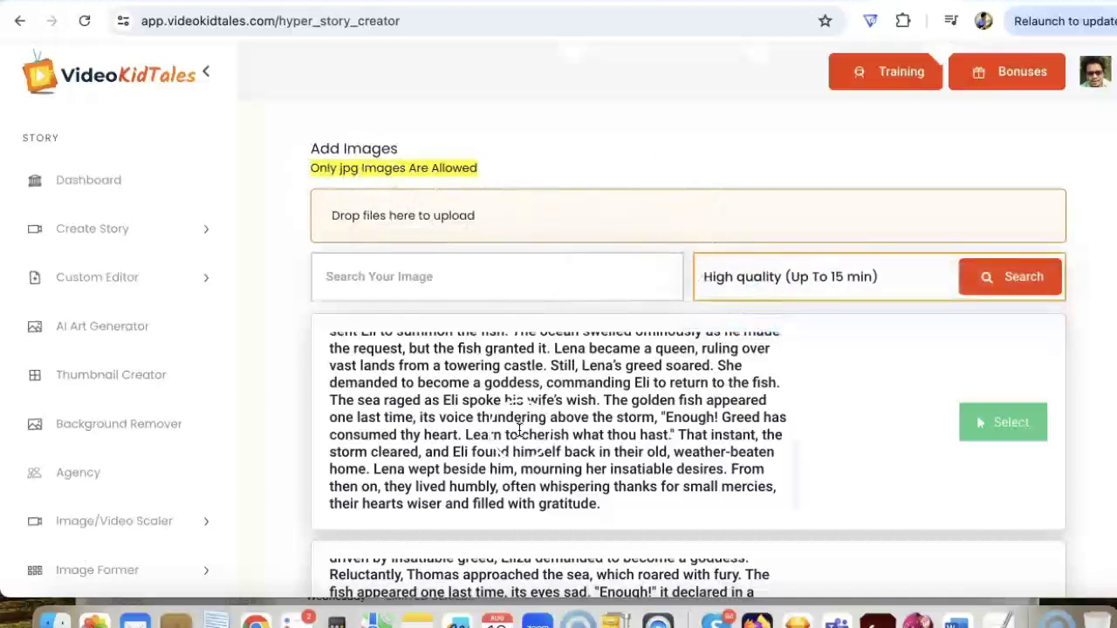
left_click_drag(643, 512, 331, 347)
key("super+c")
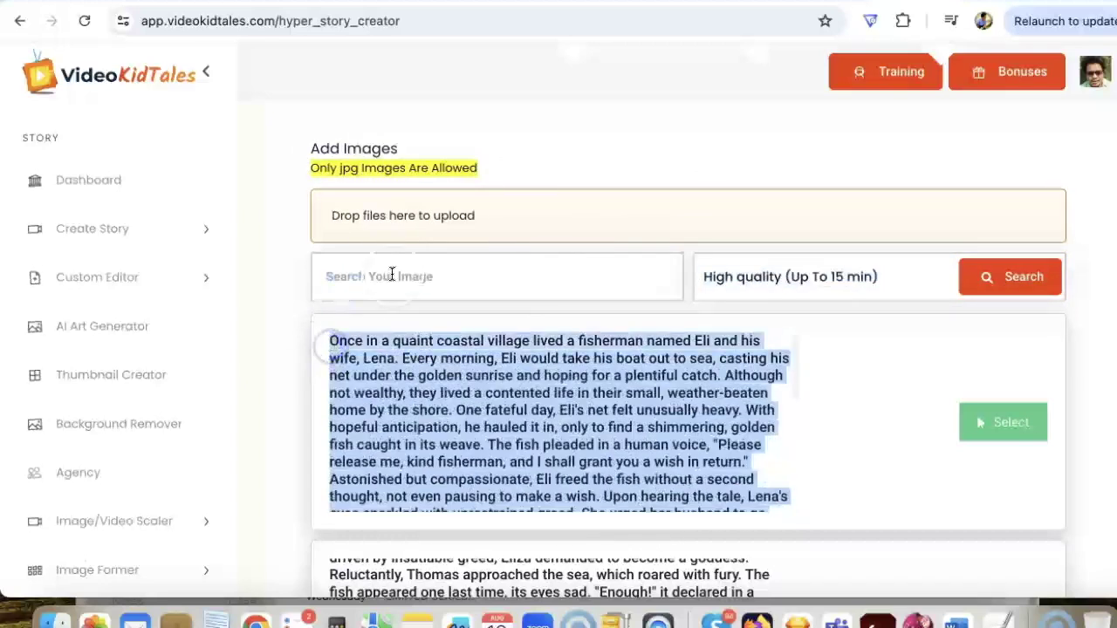
left_click(392, 274)
key("super+v")
left_click(988, 285)
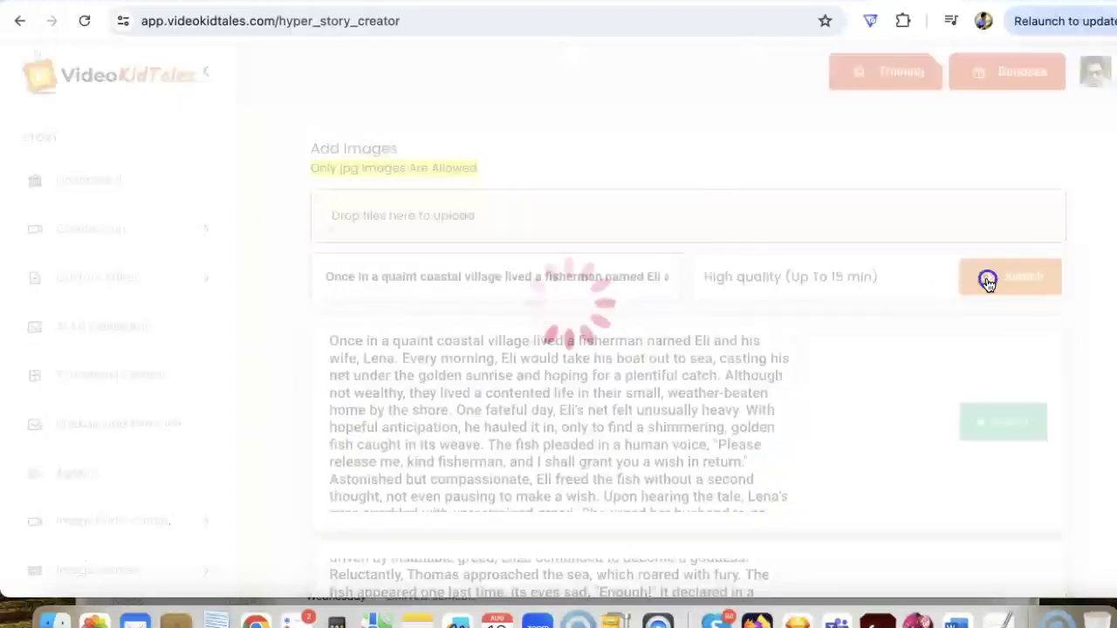
Tick eleven of the twelve generated fisherman illustrations, leaving out the fourth.
scroll(636, 382, "down", 1)
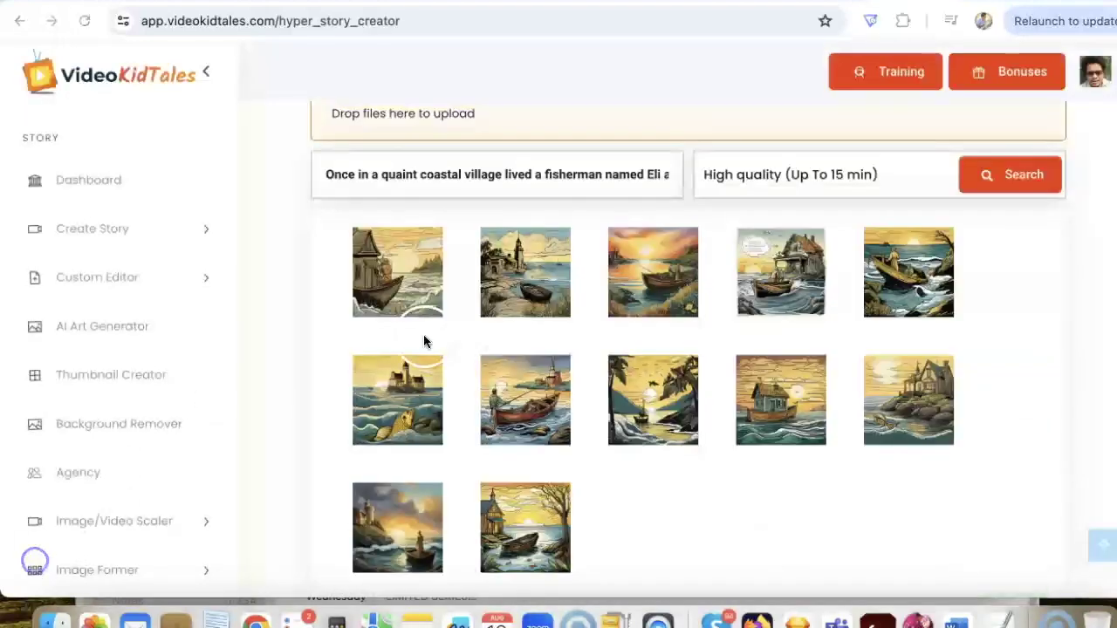
left_click(400, 275)
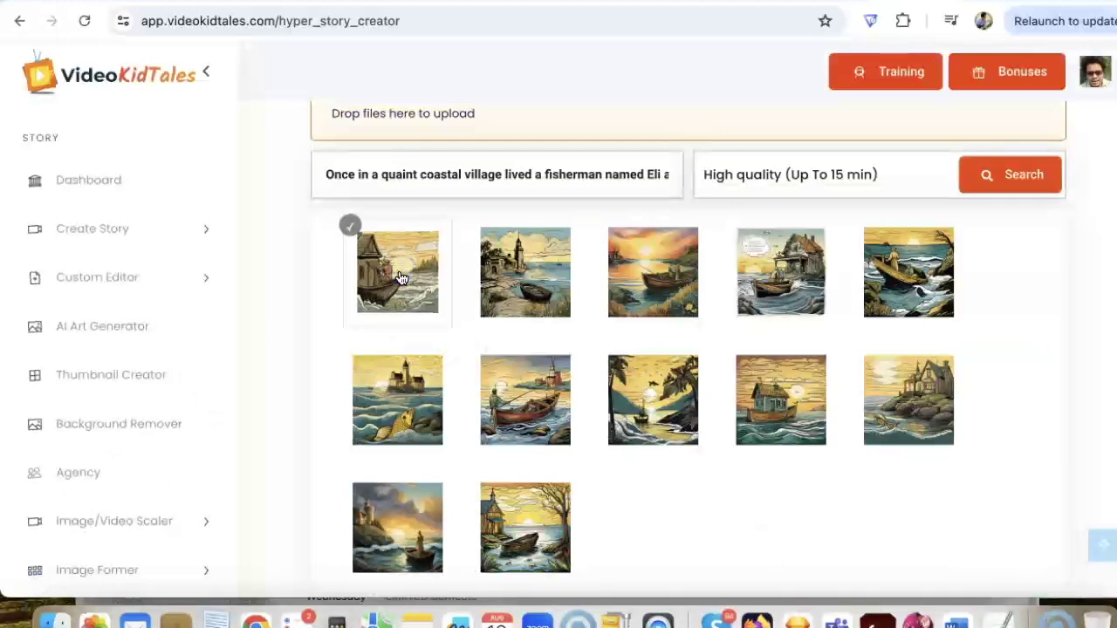
left_click(520, 273)
left_click(623, 274)
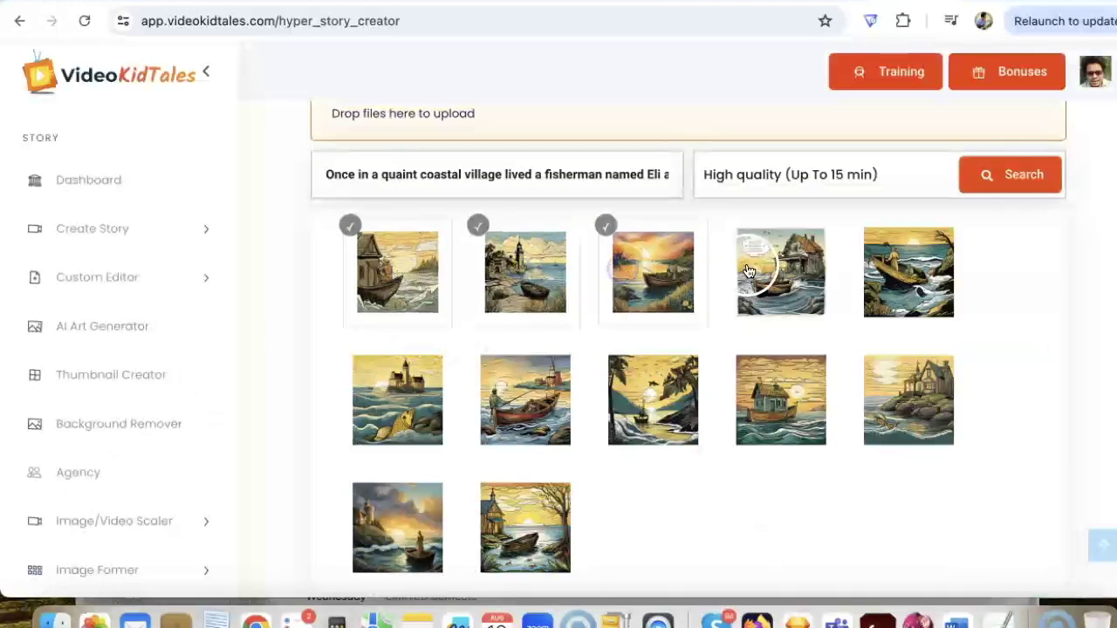
left_click(908, 272)
left_click(908, 400)
left_click(796, 403)
left_click(652, 400)
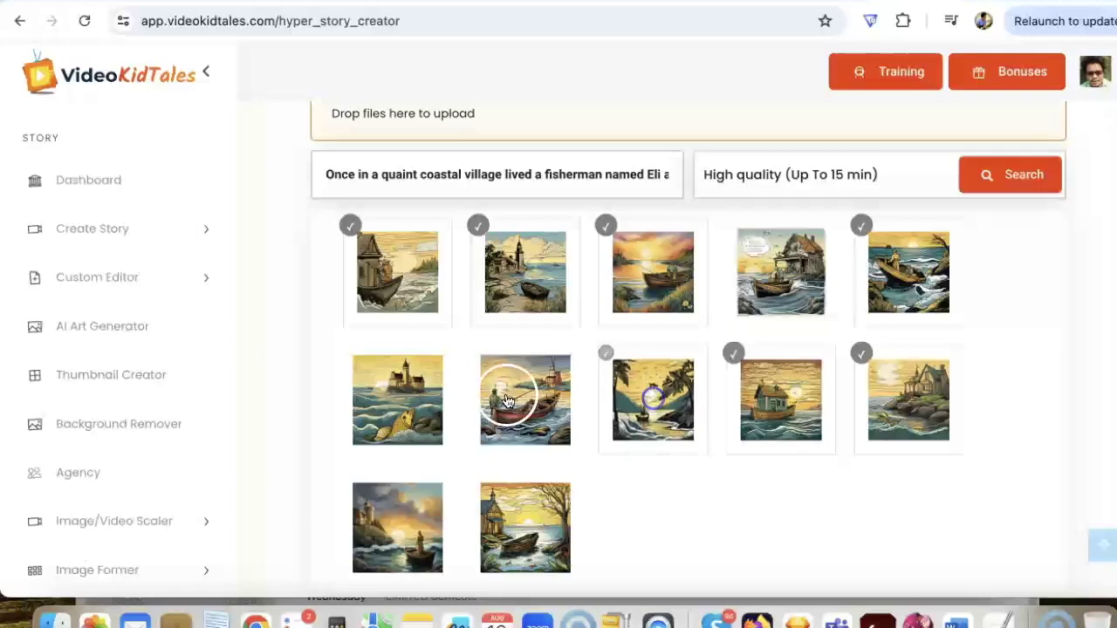
left_click(513, 399)
left_click(524, 502)
left_click(397, 519)
left_click(399, 415)
scroll(401, 428, "down", 5)
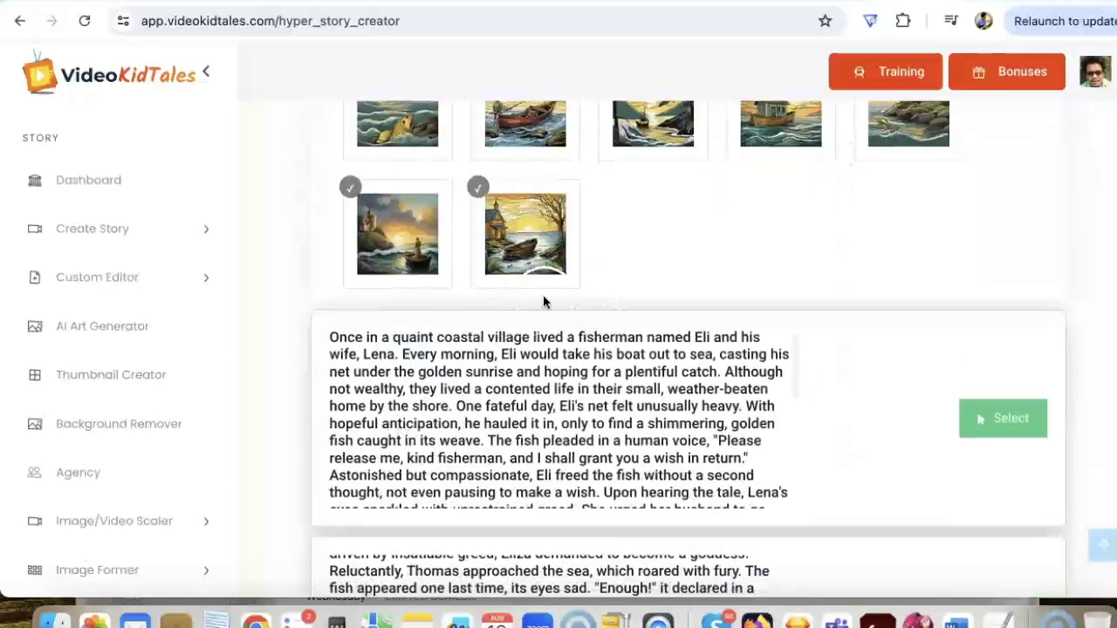
Use the Eli and Lena story, keeping the Burn transition and 9:16 aspect ratio.
scroll(567, 375, "down", 2)
scroll(576, 349, "up", 3)
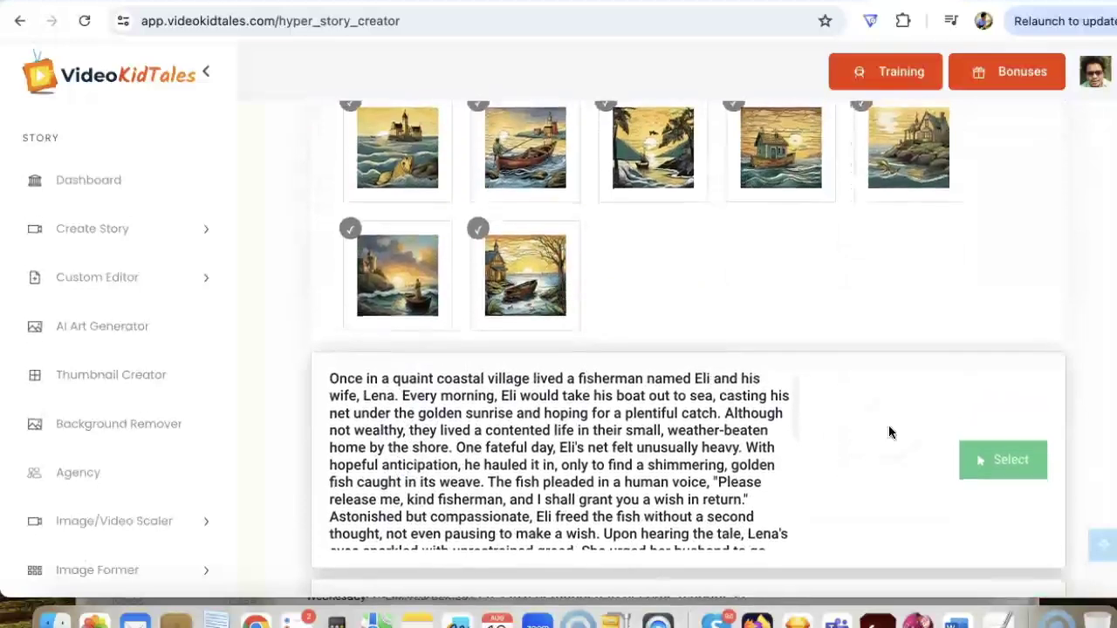
left_click(995, 470)
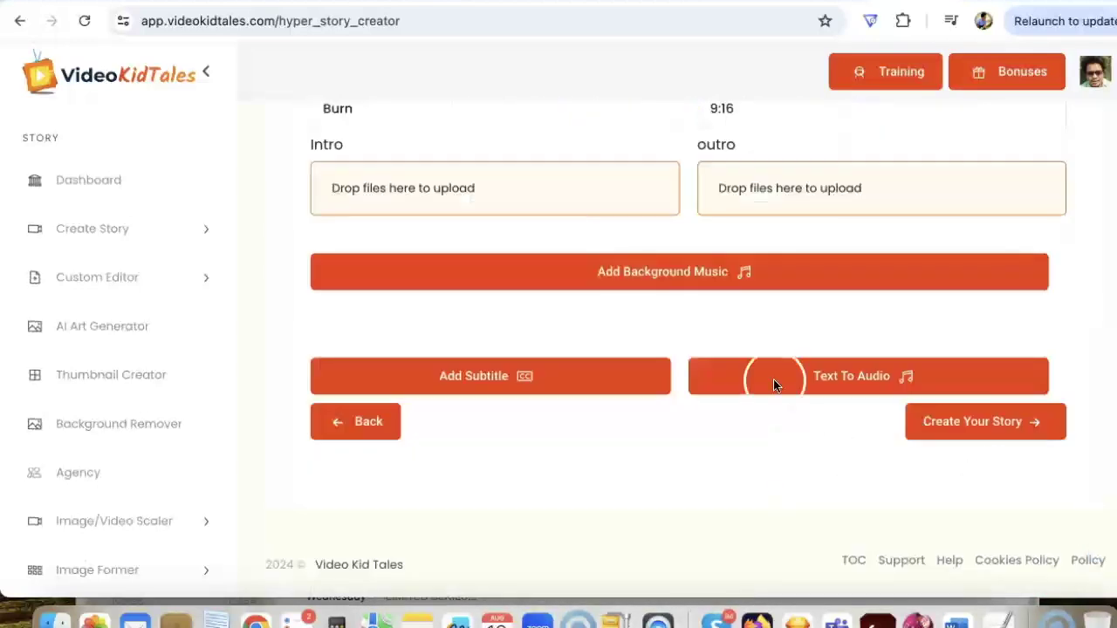
scroll(606, 302, "up", 2)
left_click(501, 202)
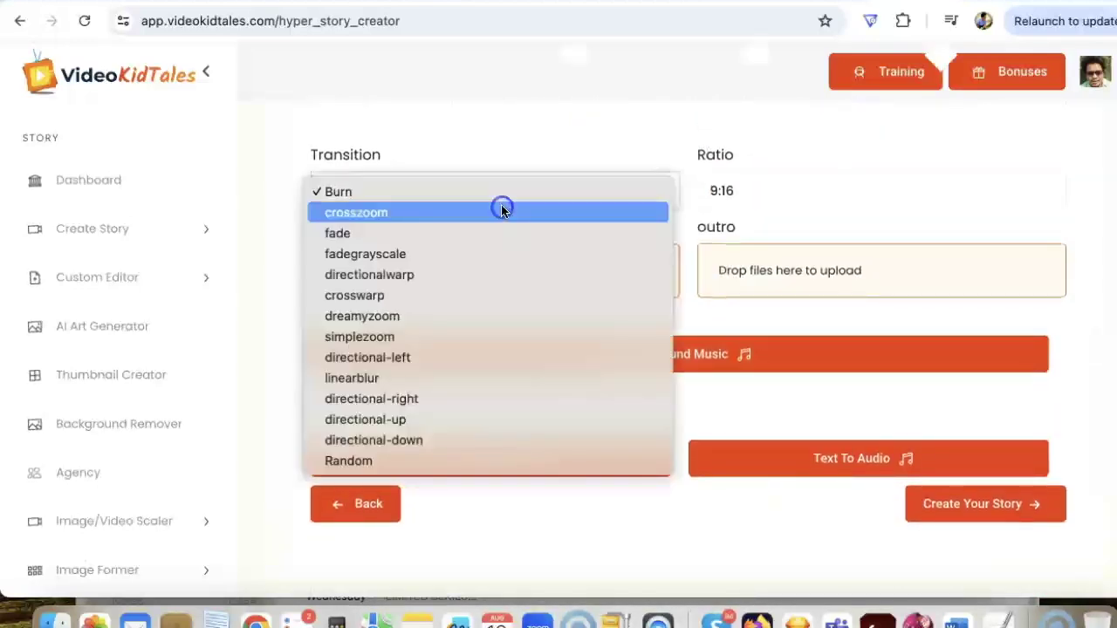
left_click(685, 117)
left_click(759, 203)
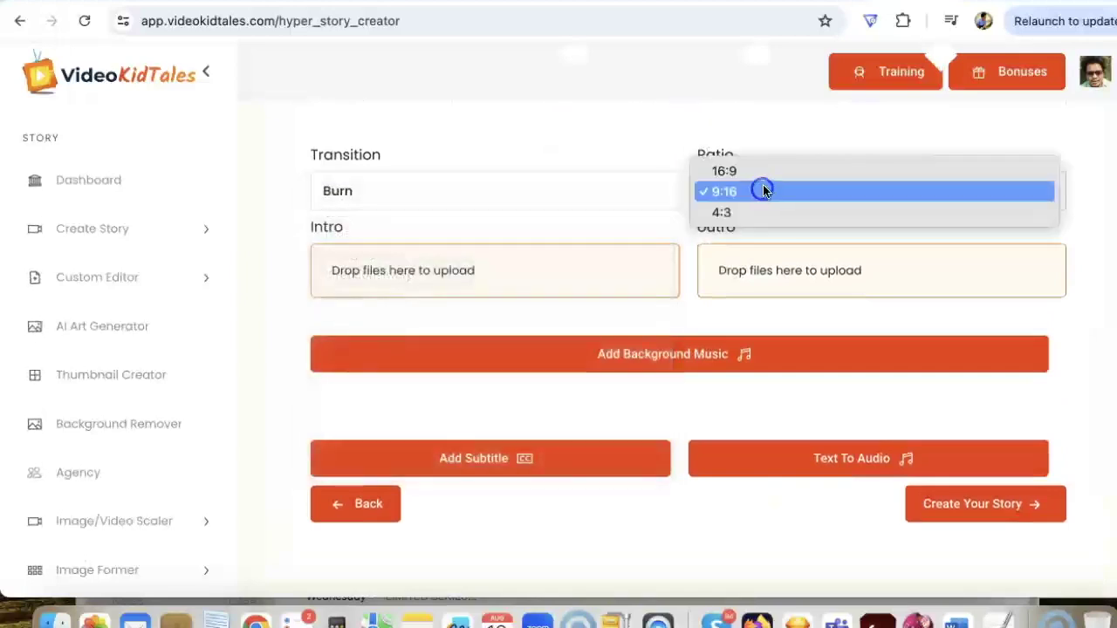
left_click(763, 185)
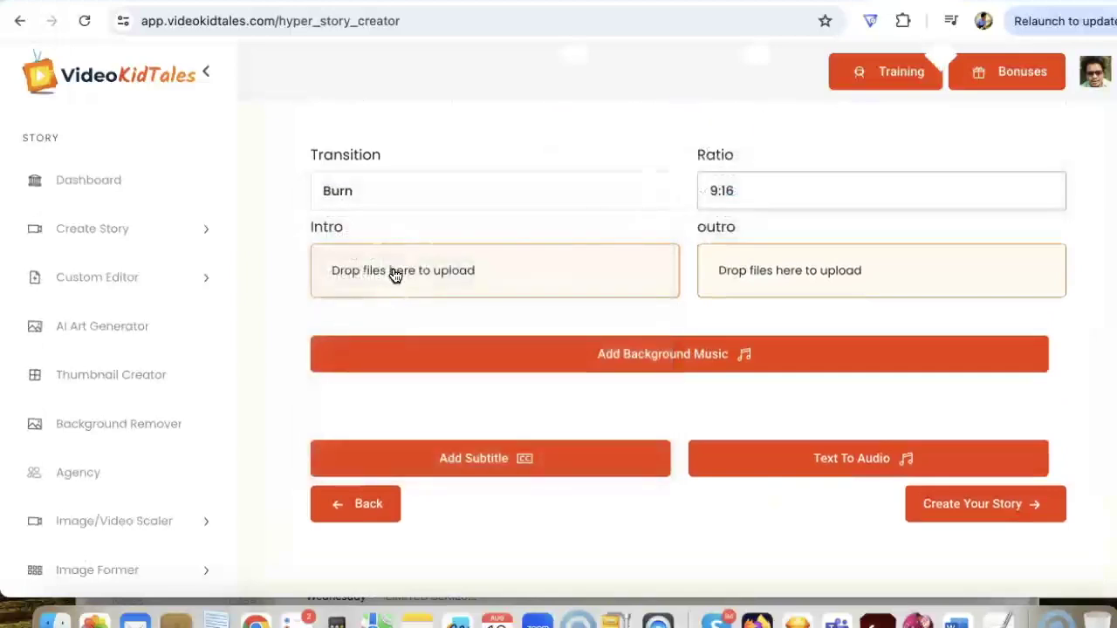
Add Acoustic Happiness 1m30s.mp3 as background music at 10% volume.
left_click(556, 349)
scroll(472, 377, "down", 3)
scroll(456, 384, "down", 2)
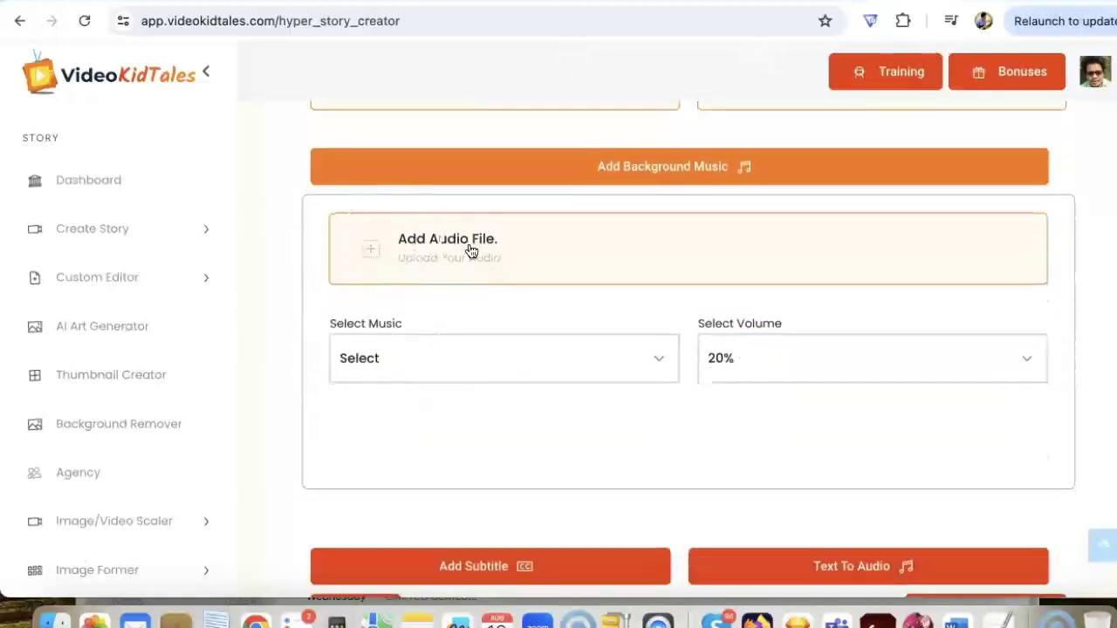
left_click(444, 344)
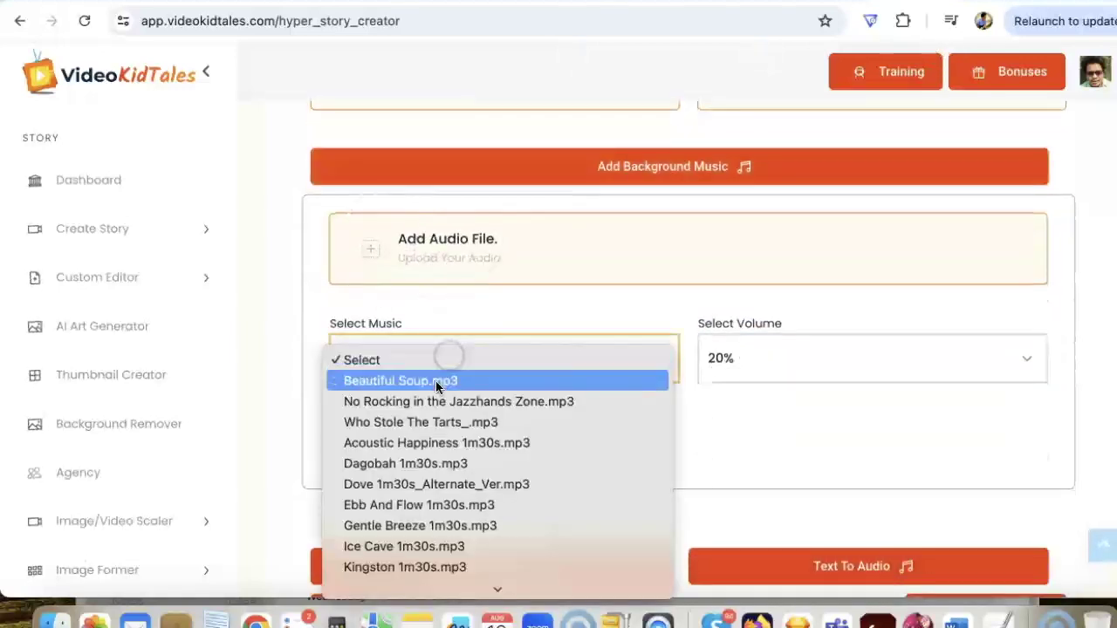
left_click(430, 440)
left_click(790, 359)
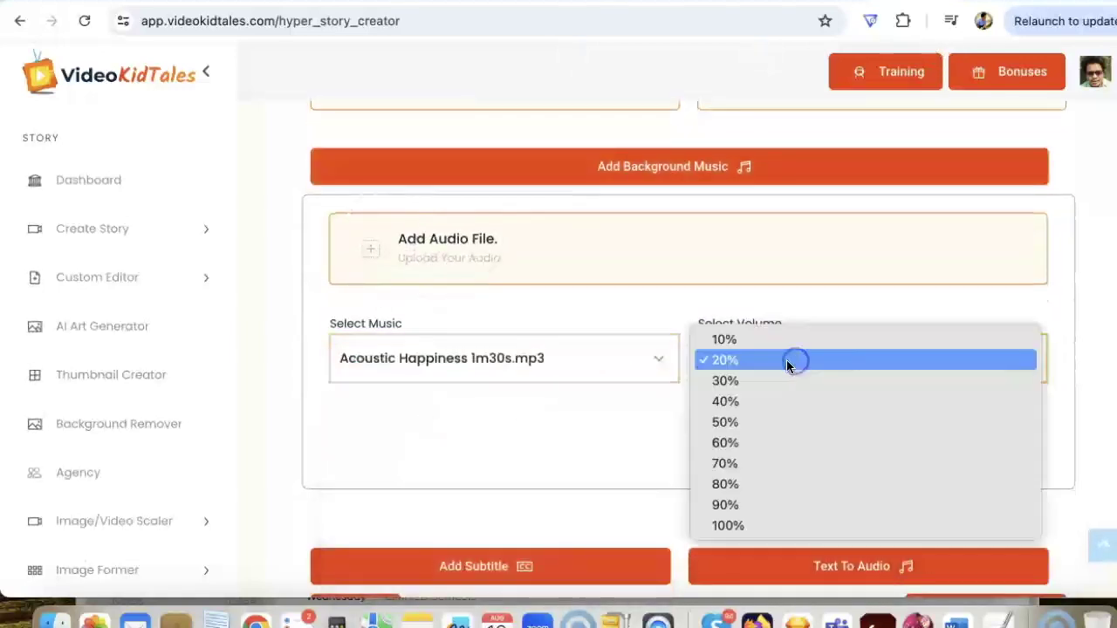
left_click(777, 343)
scroll(624, 417, "down", 1)
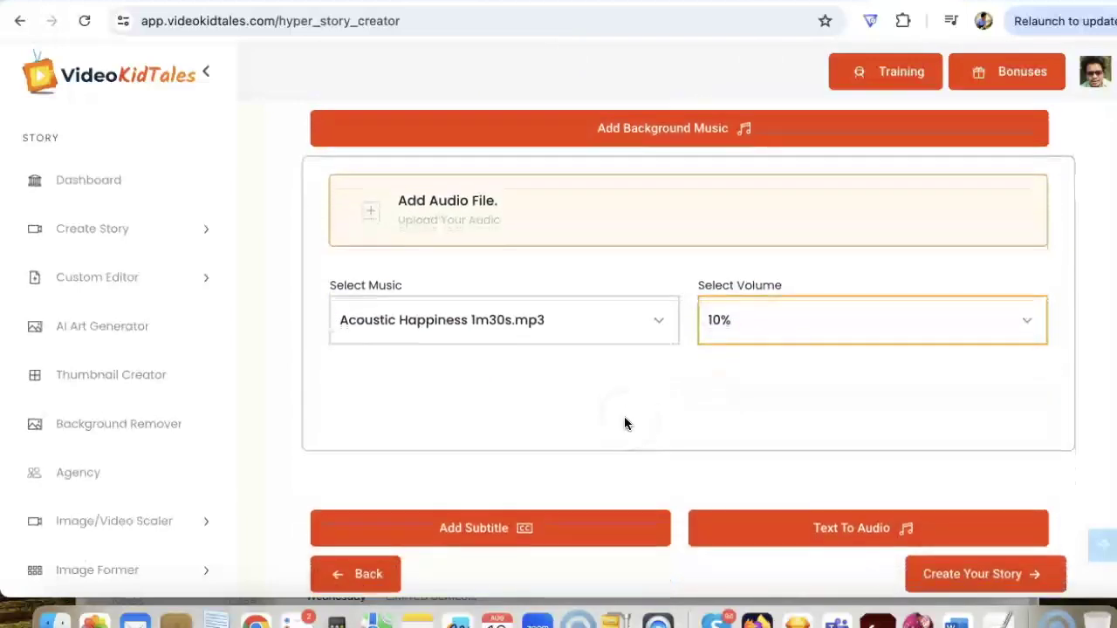
scroll(624, 417, "down", 1)
Send the Eli and Lena story text to the text-to-audio converter.
left_click(760, 486)
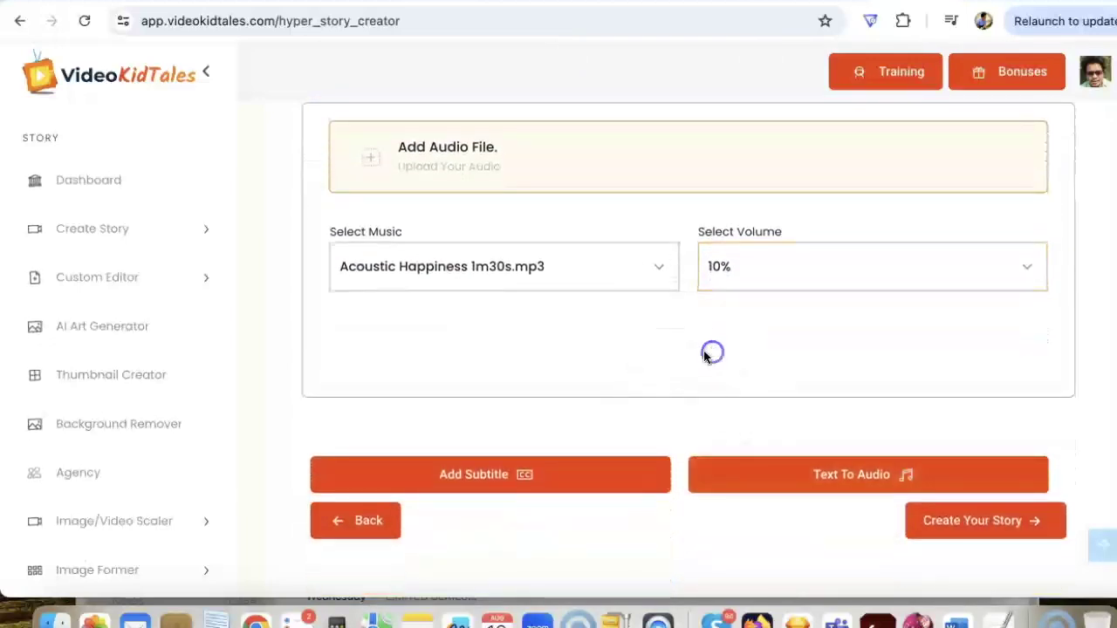
scroll(608, 349, "down", 1)
scroll(611, 348, "up", 1)
Generate the story voiceover with Google, English (US), and the Sophia voice.
left_click(773, 451)
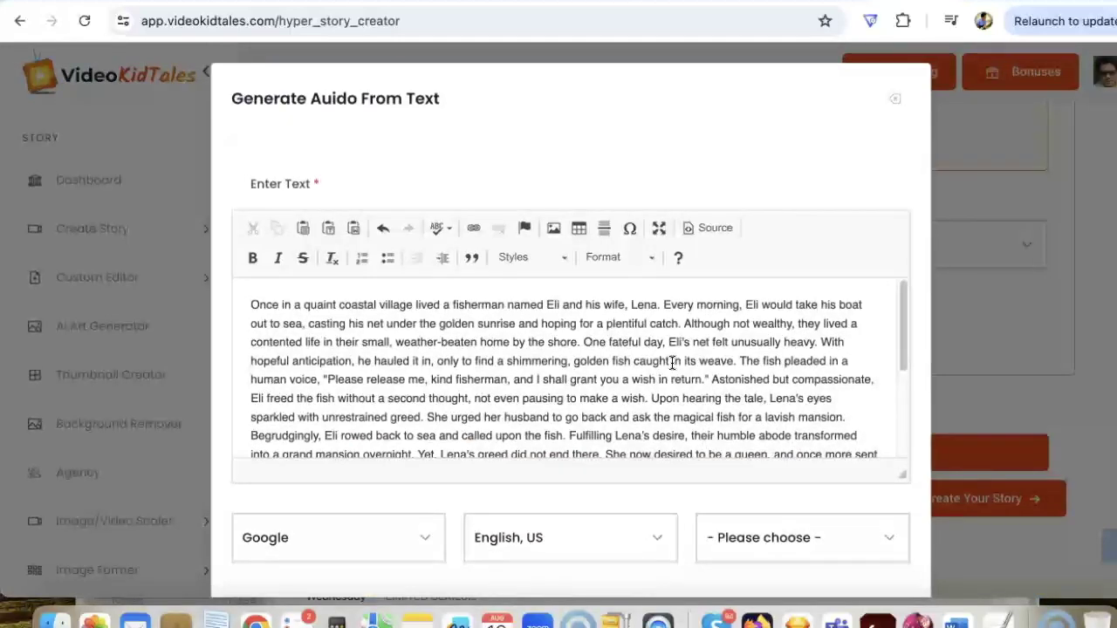
scroll(672, 362, "down", 3)
scroll(724, 428, "down", 2)
left_click(724, 424)
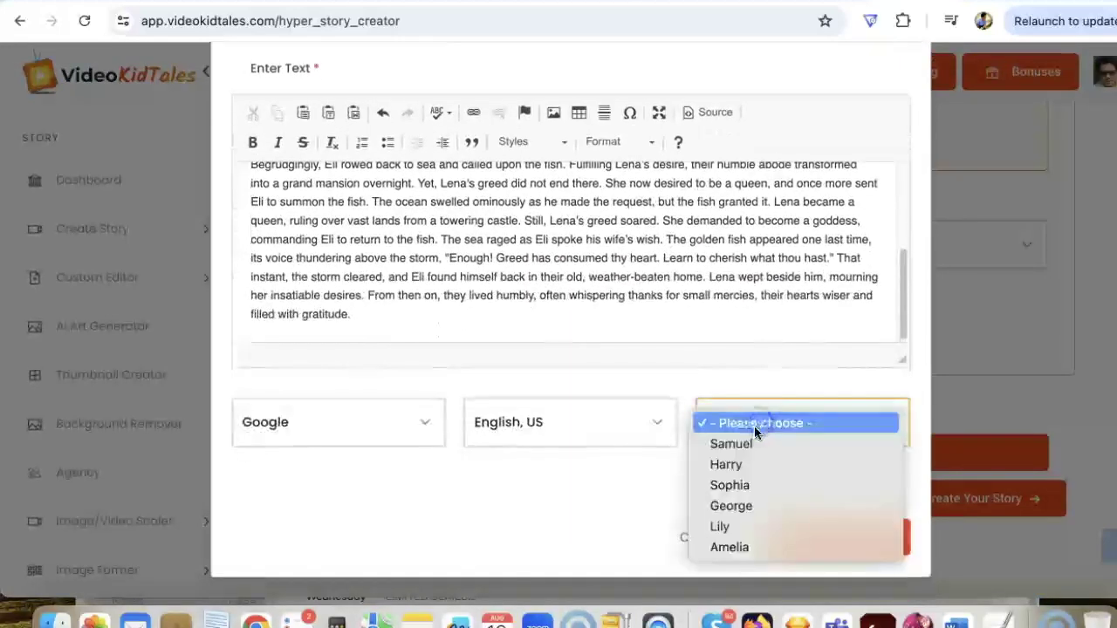
left_click(541, 454)
left_click(354, 431)
left_click(554, 430)
left_click(558, 424)
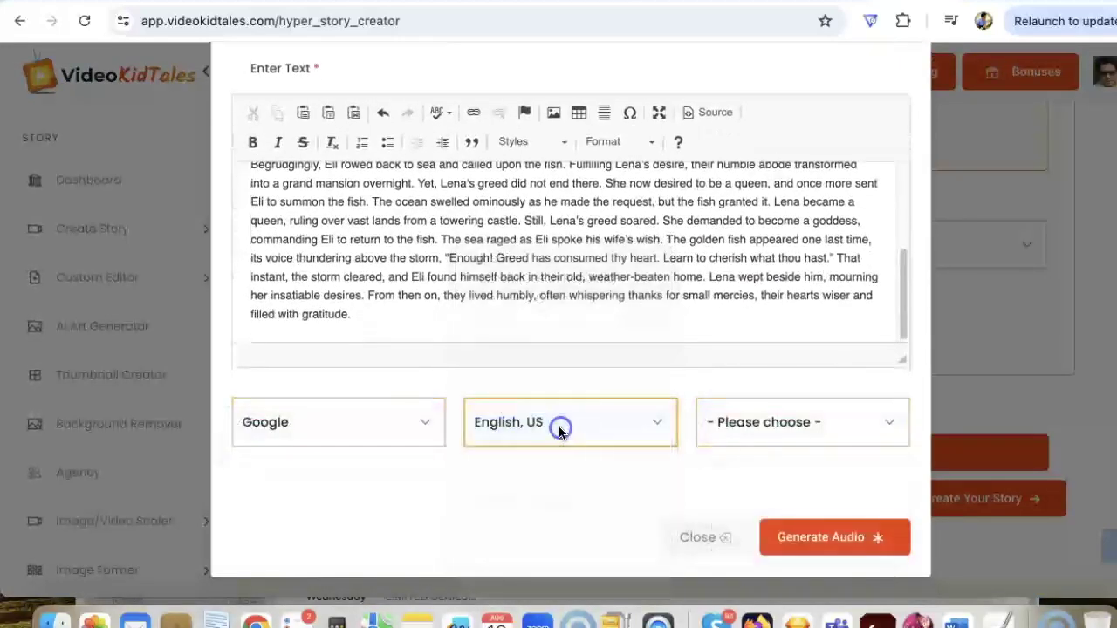
left_click(742, 439)
left_click(741, 484)
left_click(850, 539)
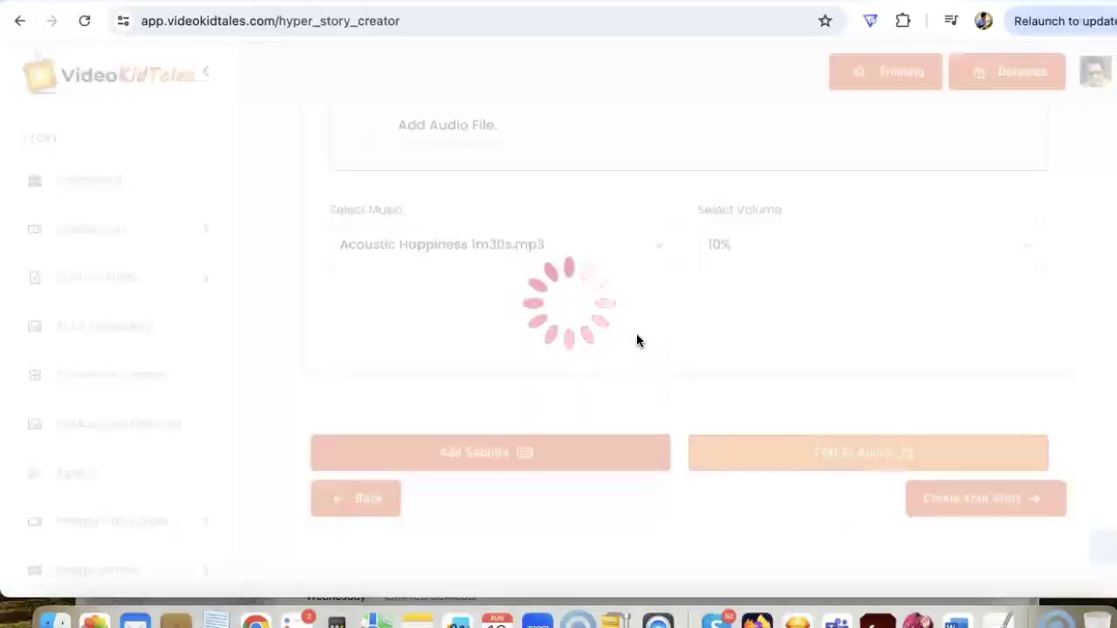
Open the subtitle settings and switch on subtitle text.
scroll(626, 342, "up", 3)
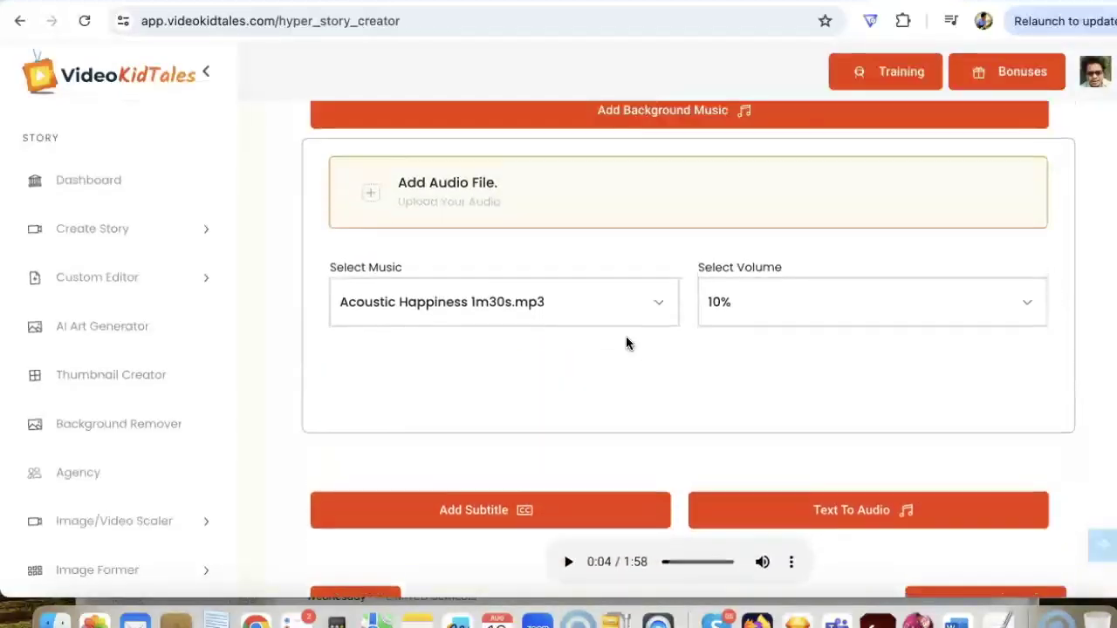
scroll(626, 343, "down", 5)
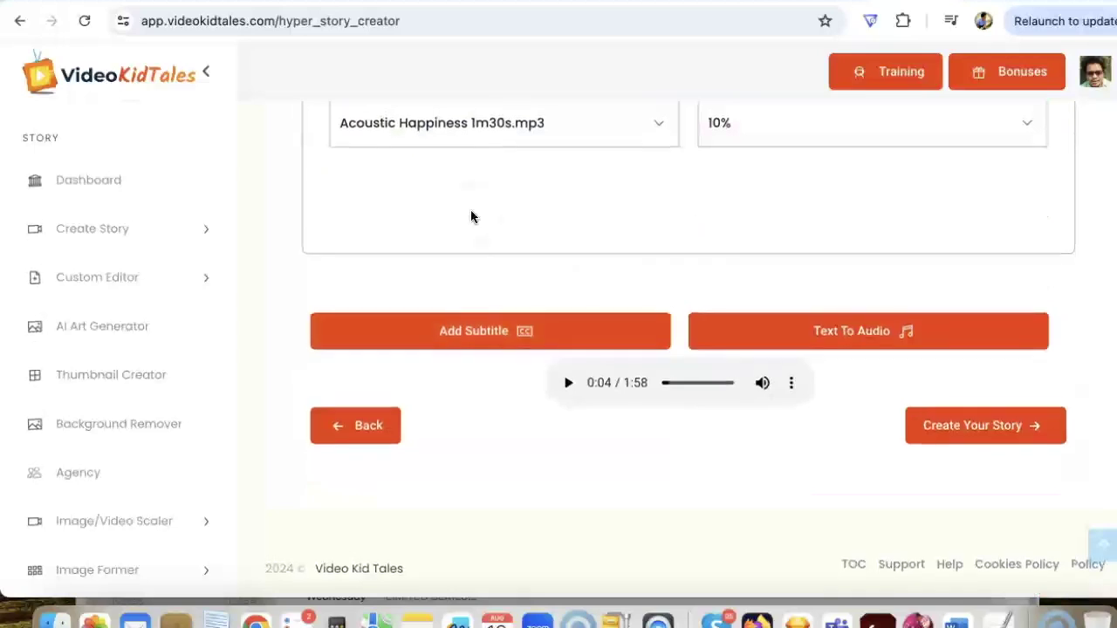
left_click(484, 341)
scroll(379, 393, "down", 3)
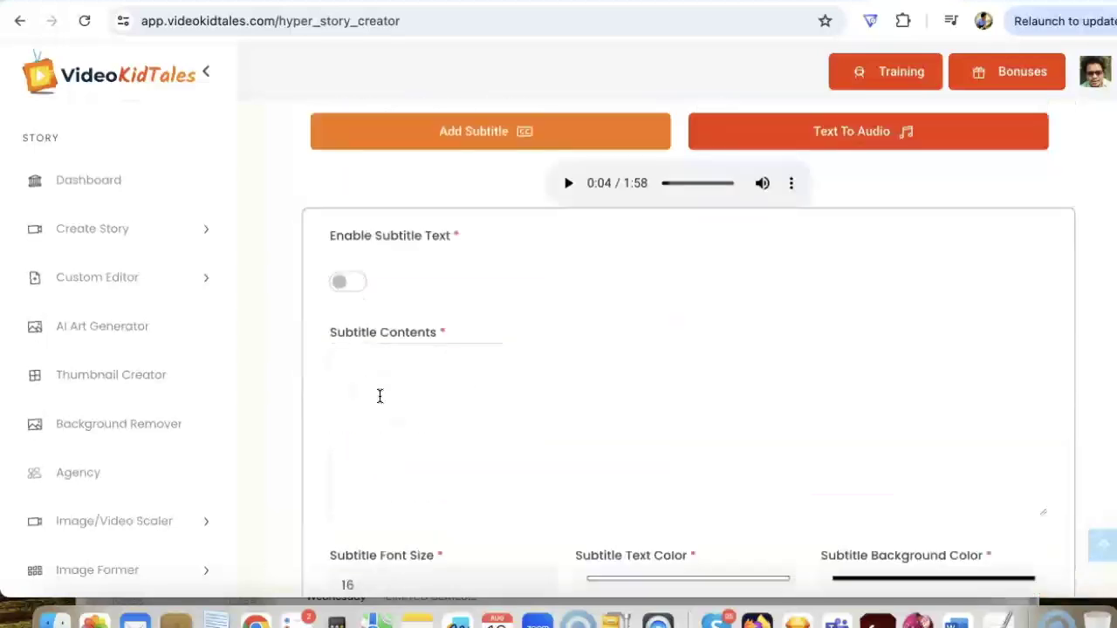
left_click(355, 284)
scroll(441, 419, "down", 3)
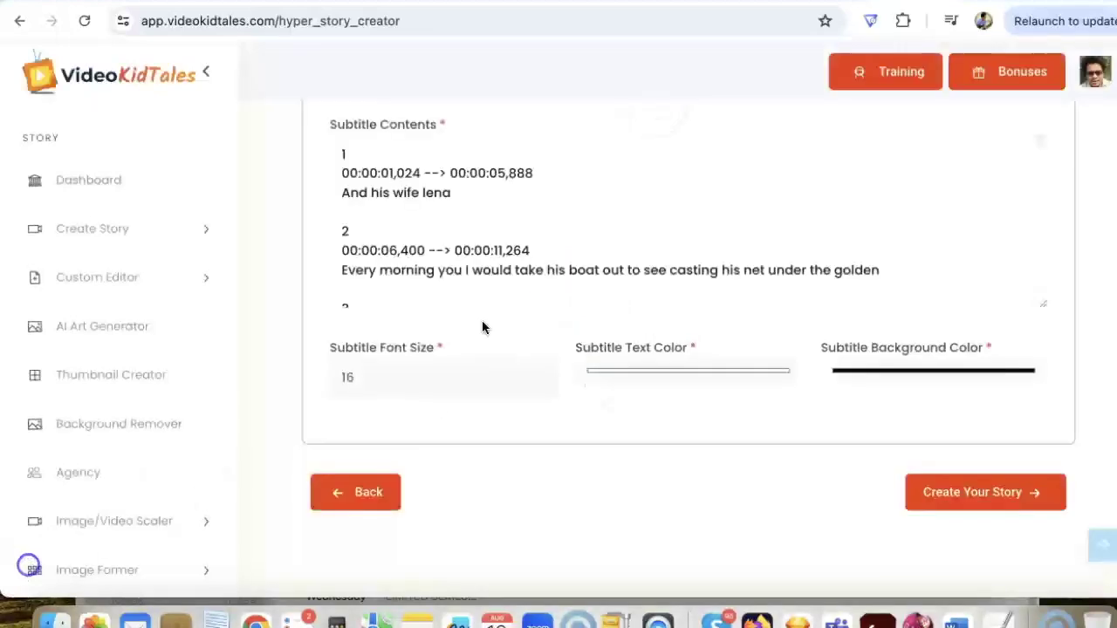
scroll(482, 323, "up", 2)
scroll(531, 361, "down", 5)
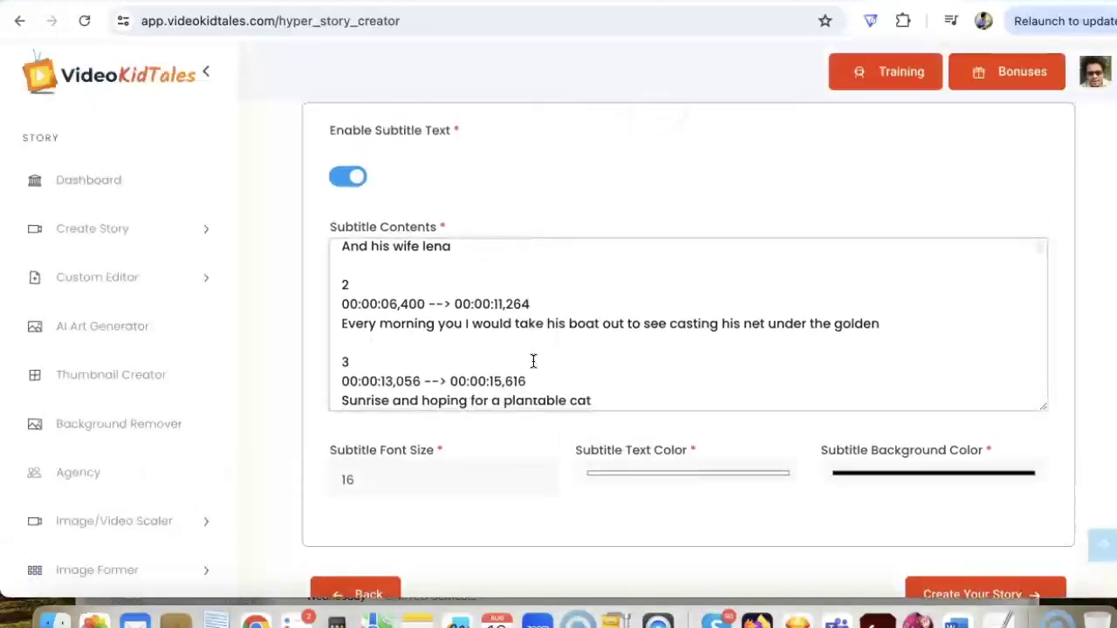
scroll(534, 361, "down", 20)
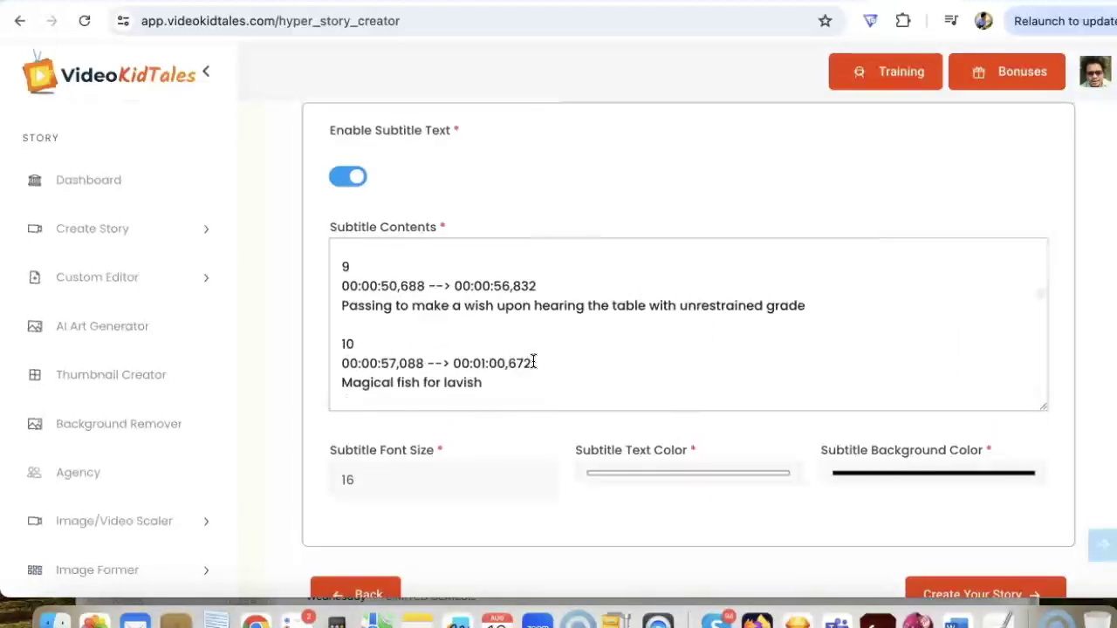
Set subtitles to size 20, black text on a yellow background, and create the story.
left_click(390, 478)
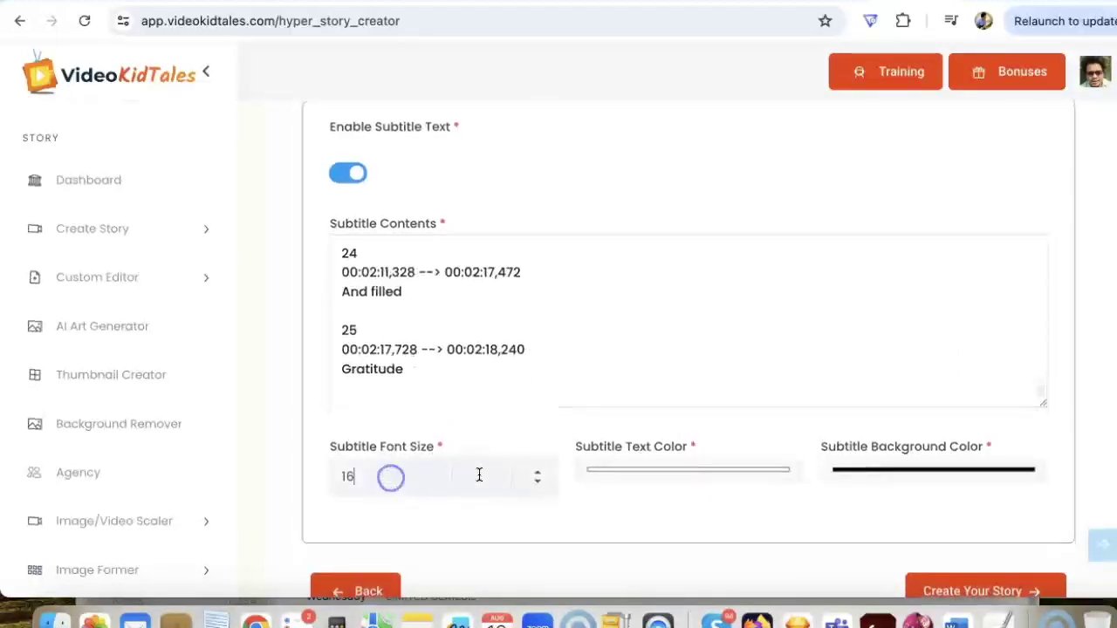
left_click(534, 473)
left_click(624, 469)
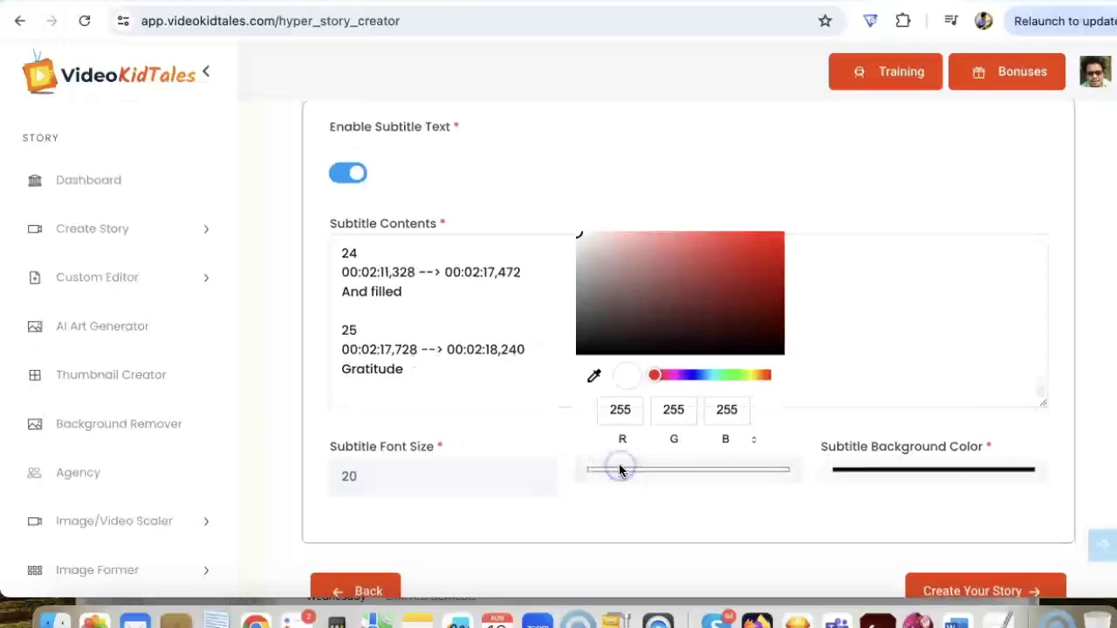
left_click_drag(677, 265, 498, 397)
left_click(924, 471)
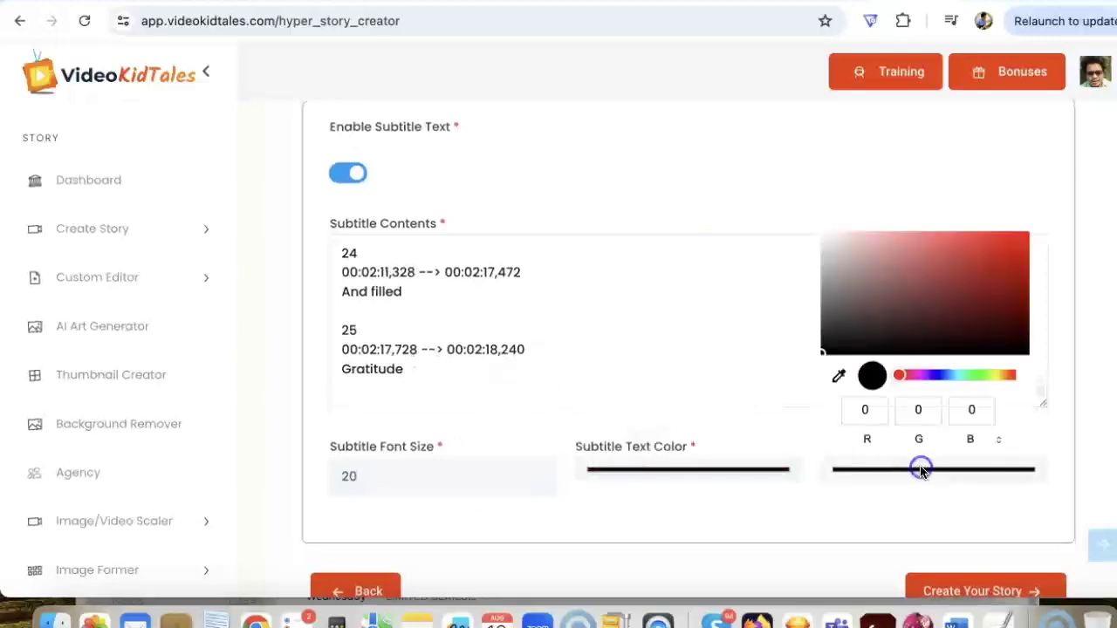
left_click(998, 375)
left_click_drag(948, 337, 1072, 166)
left_click(726, 507)
scroll(725, 504, "down", 3)
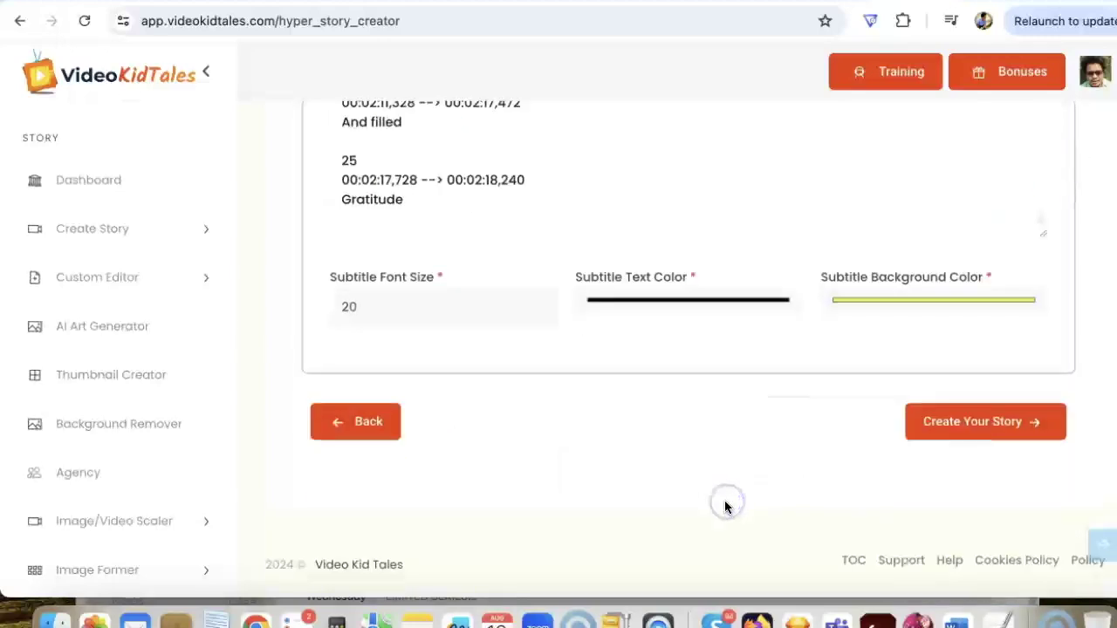
left_click(969, 421)
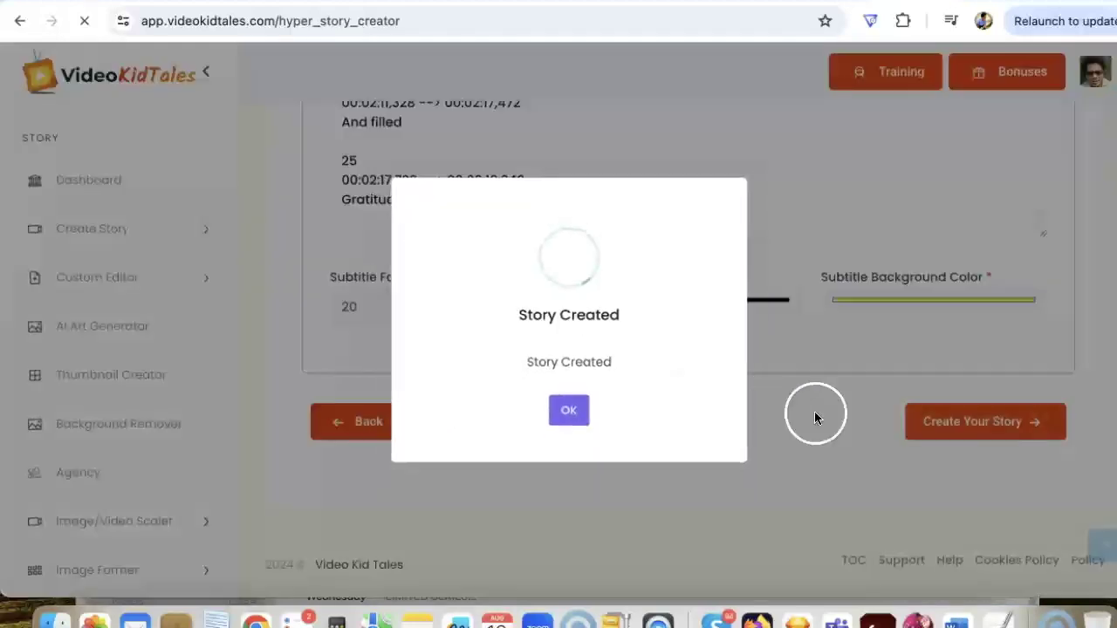
Dismiss the Story Created confirmation to view the Story List.
left_click(571, 414)
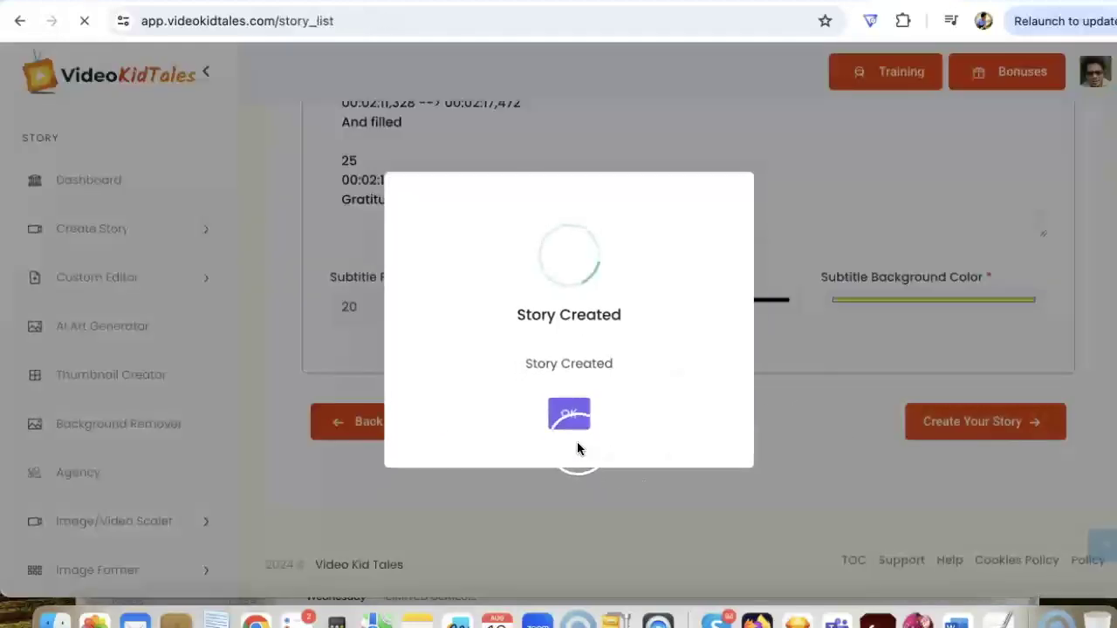